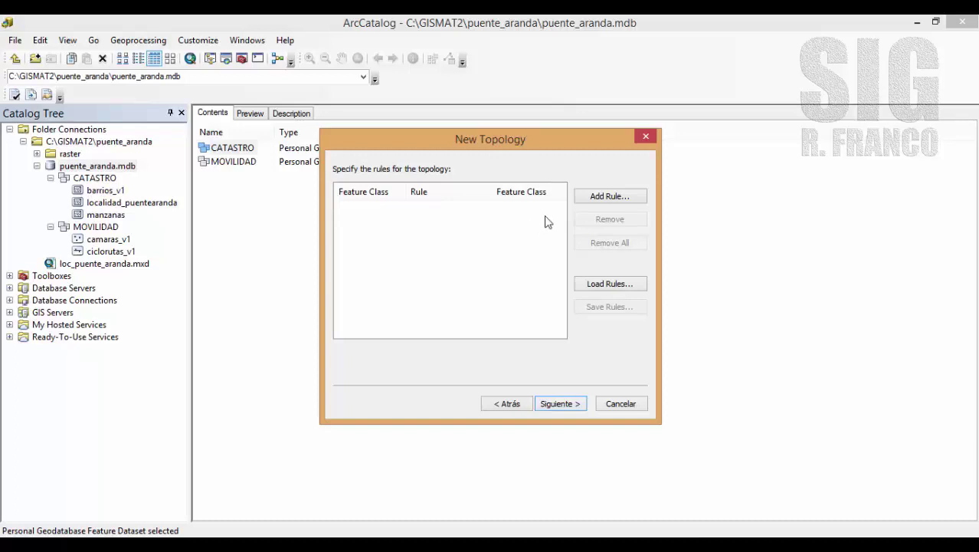
Start a new topology rule for barrios_v1 and examine the Must Not Have Gaps and Must Not Overlap descriptions with and without error illustrations.
click(608, 197)
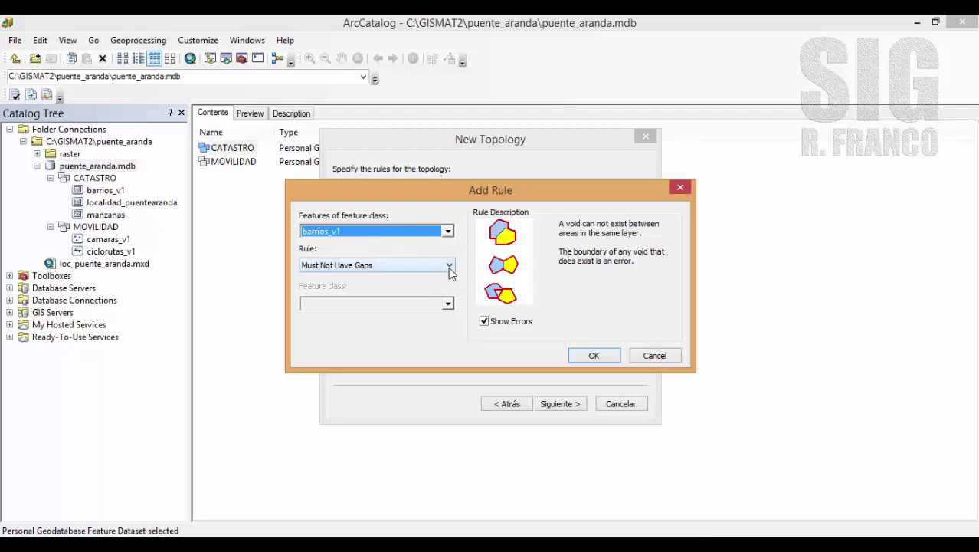
click(450, 267)
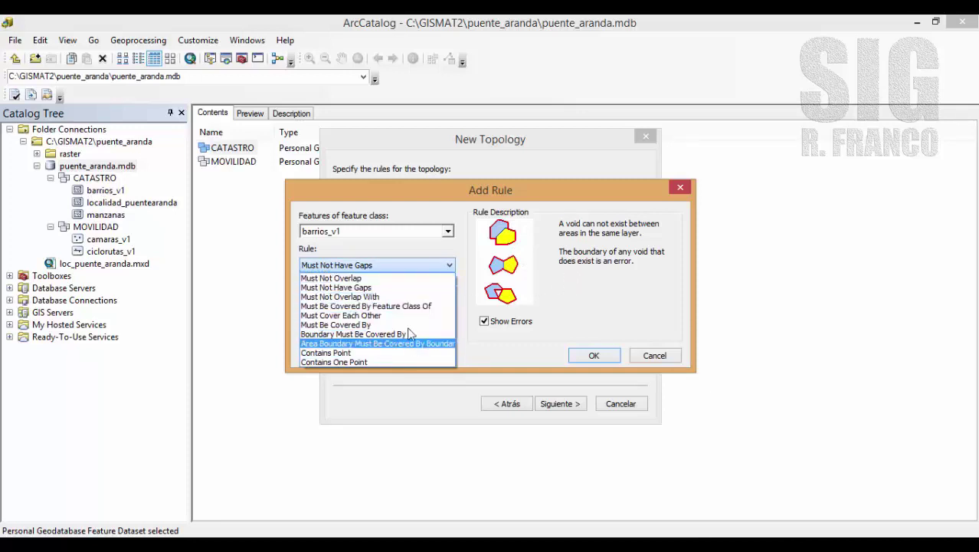
click(551, 281)
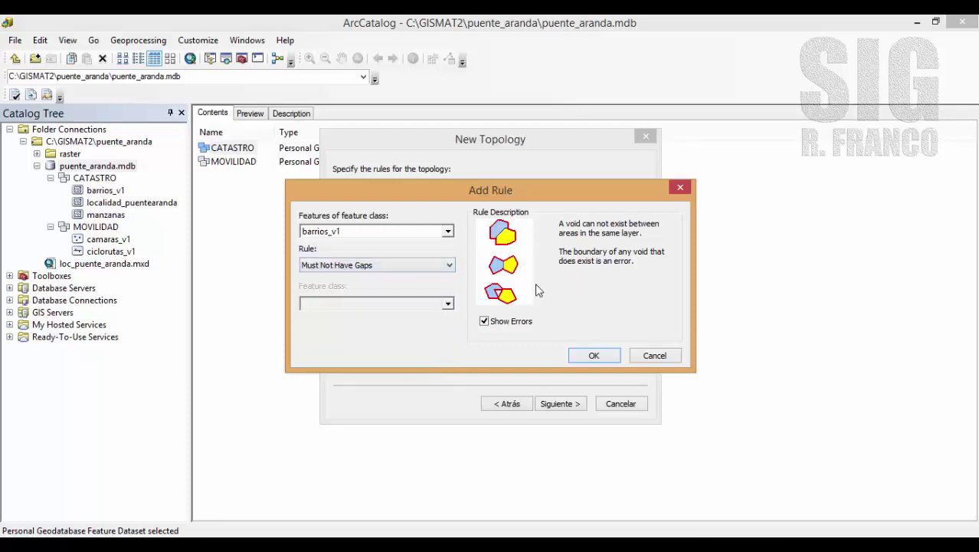
click(485, 322)
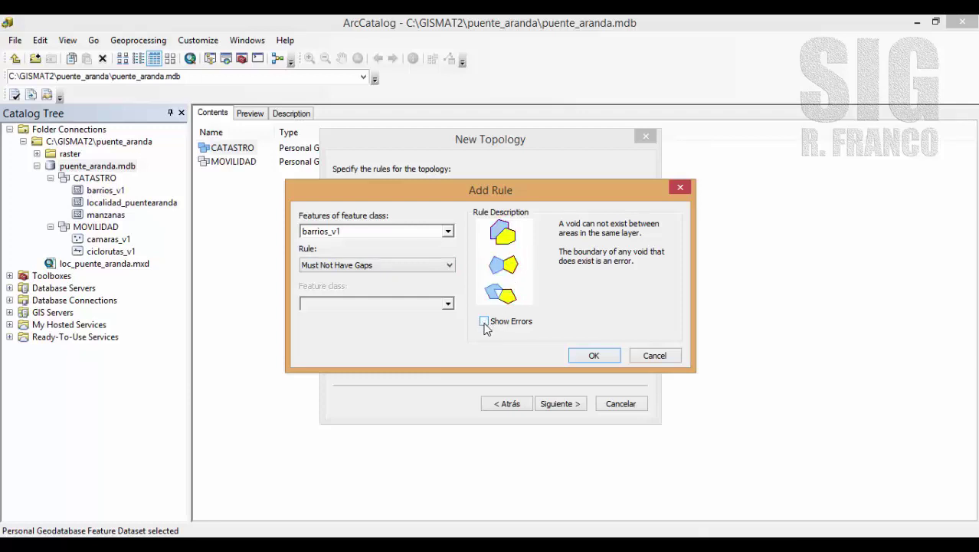
click(485, 322)
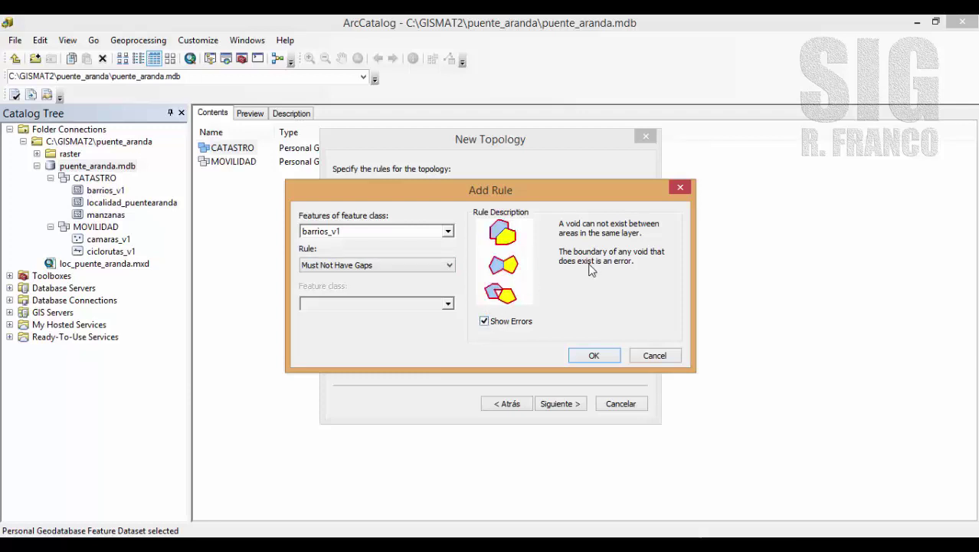
click(414, 265)
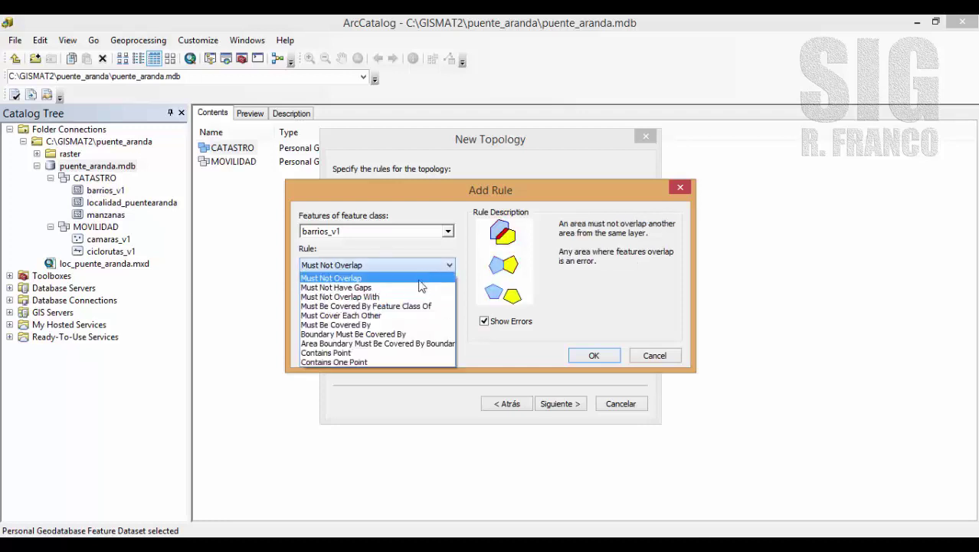
click(407, 279)
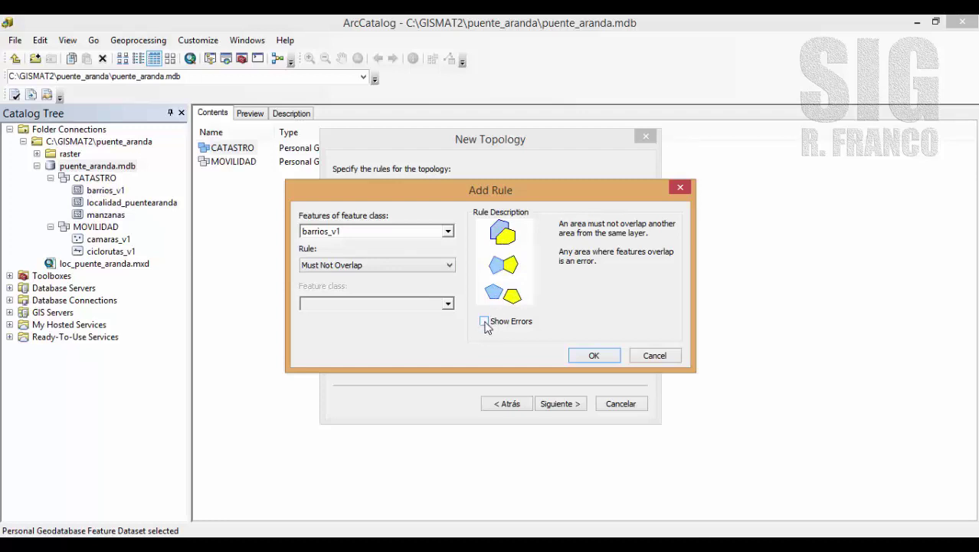
click(485, 321)
Examine the descriptions of the Must Not Have Gaps, Must Not Overlap With and Contains Point rules for barrios_v1.
click(450, 265)
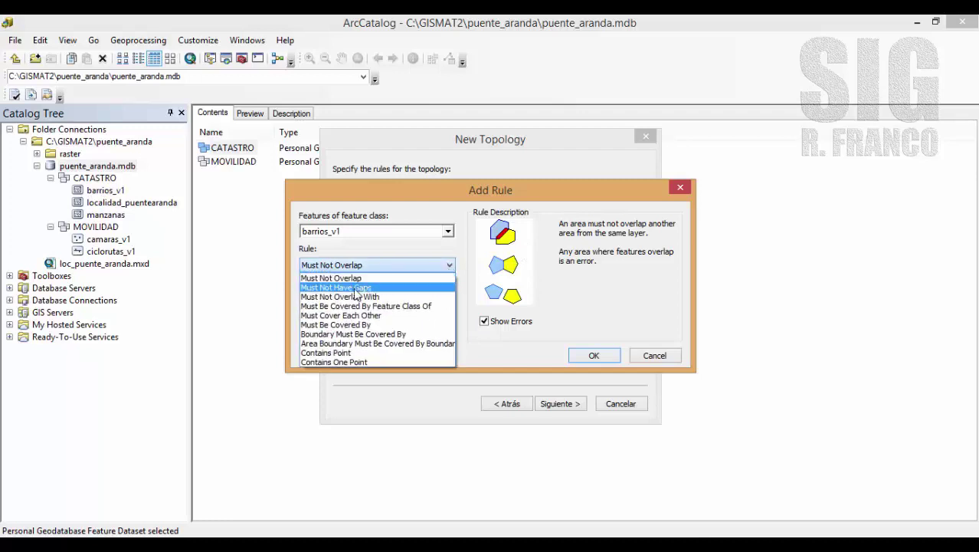
click(357, 288)
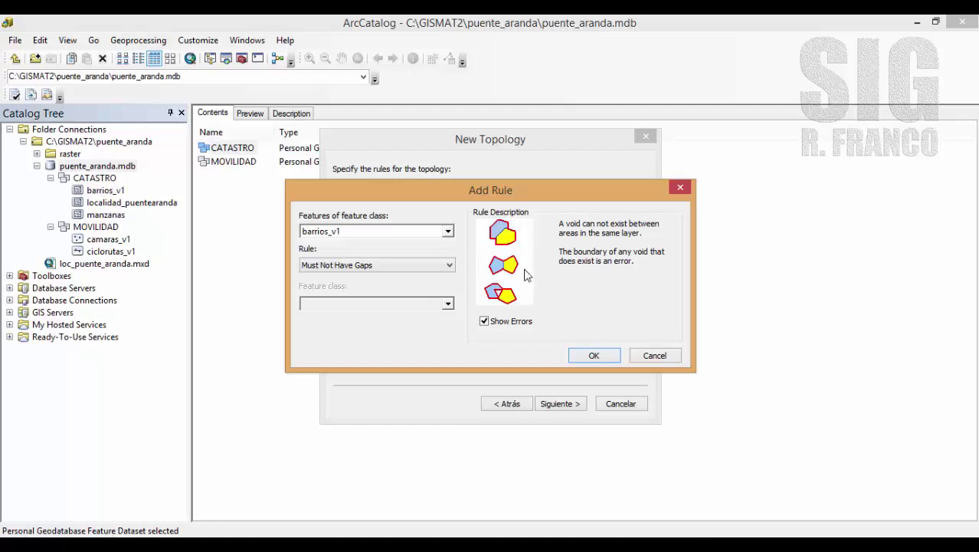
click(395, 266)
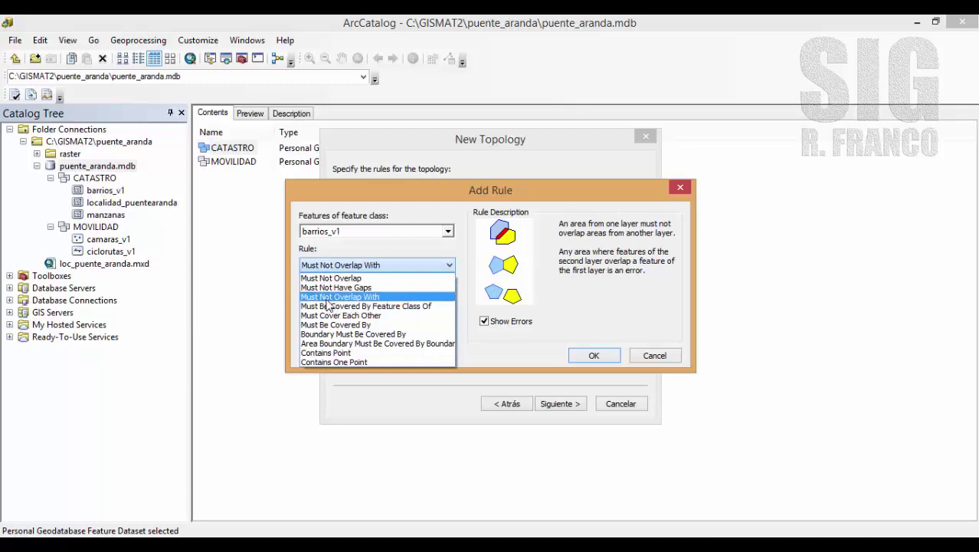
click(354, 299)
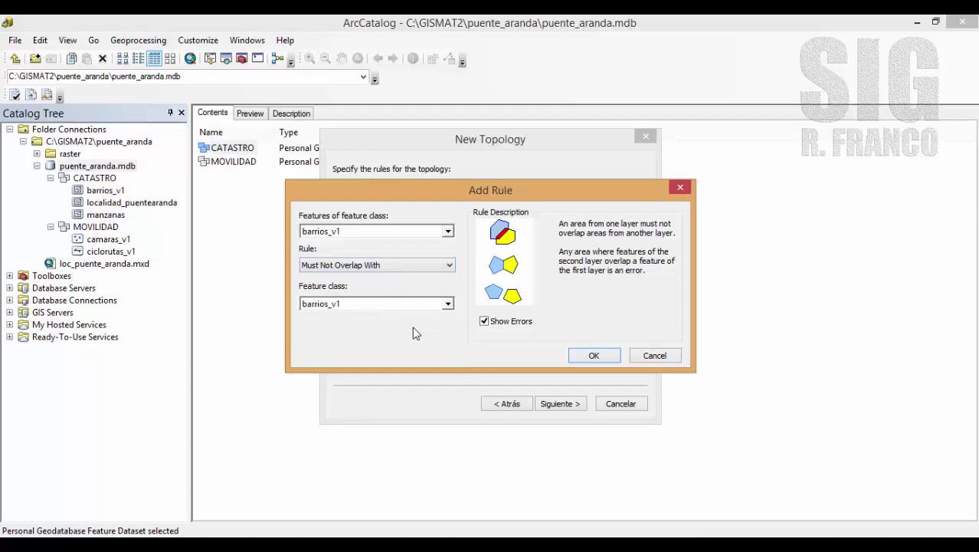
click(444, 264)
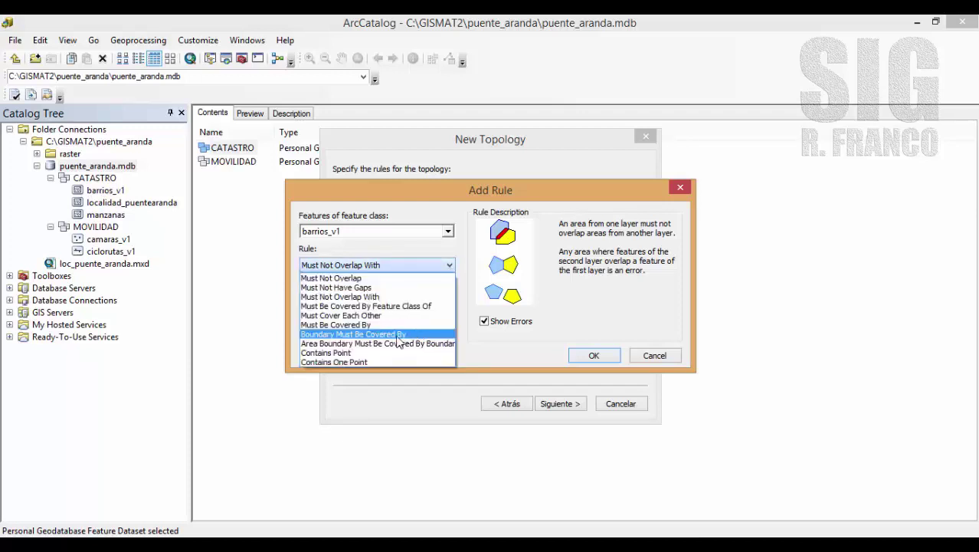
click(341, 353)
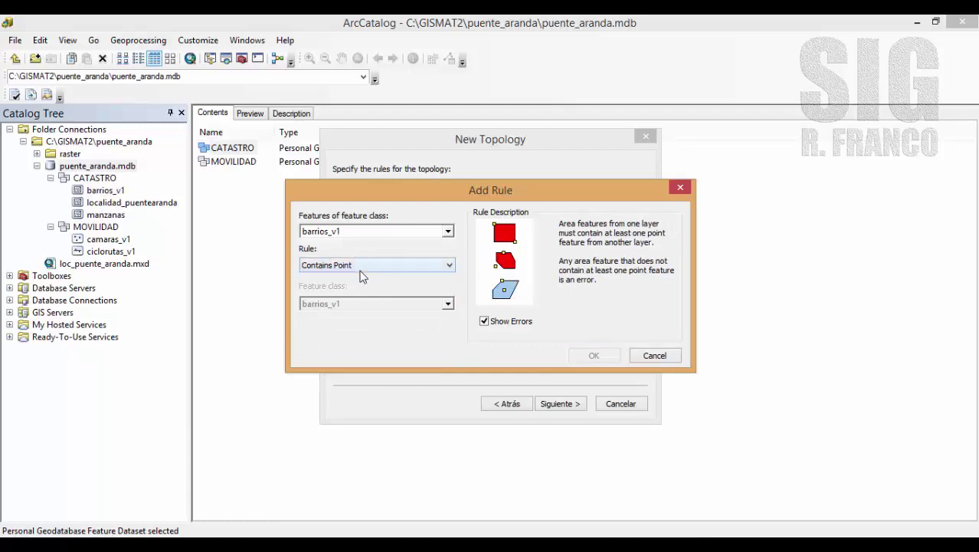
click(484, 322)
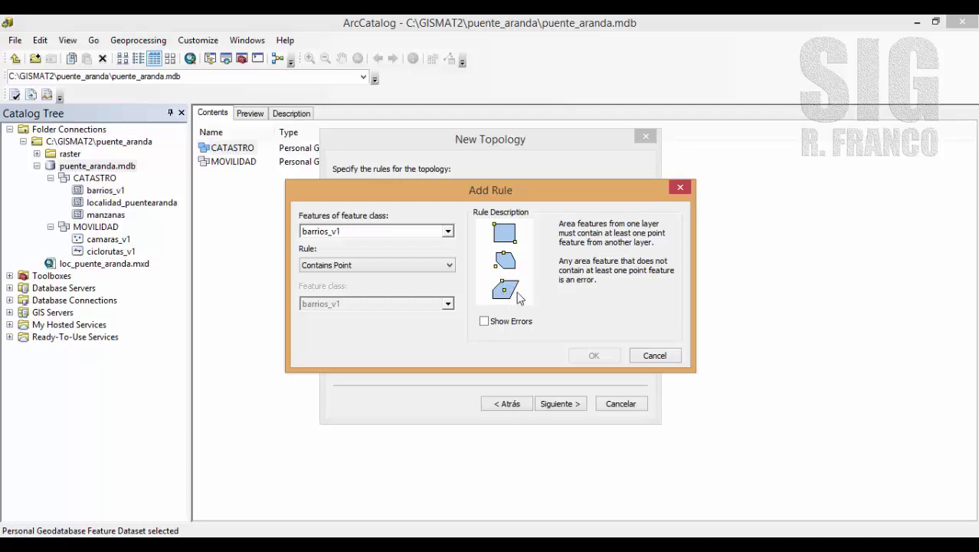
click(484, 321)
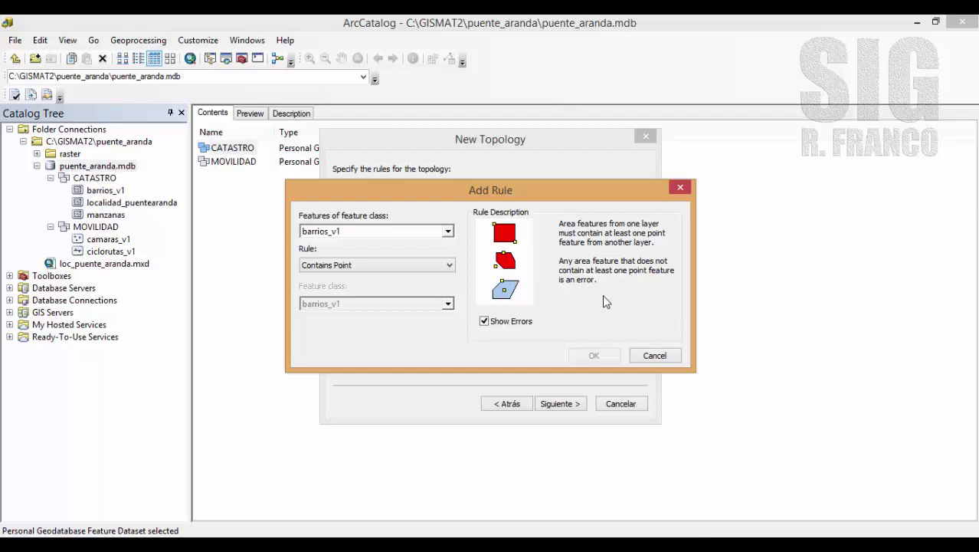
key(alt+Down)
key(Escape)
Add the Must Not Overlap rule for the barrios_v1 feature class to the new topology.
click(448, 265)
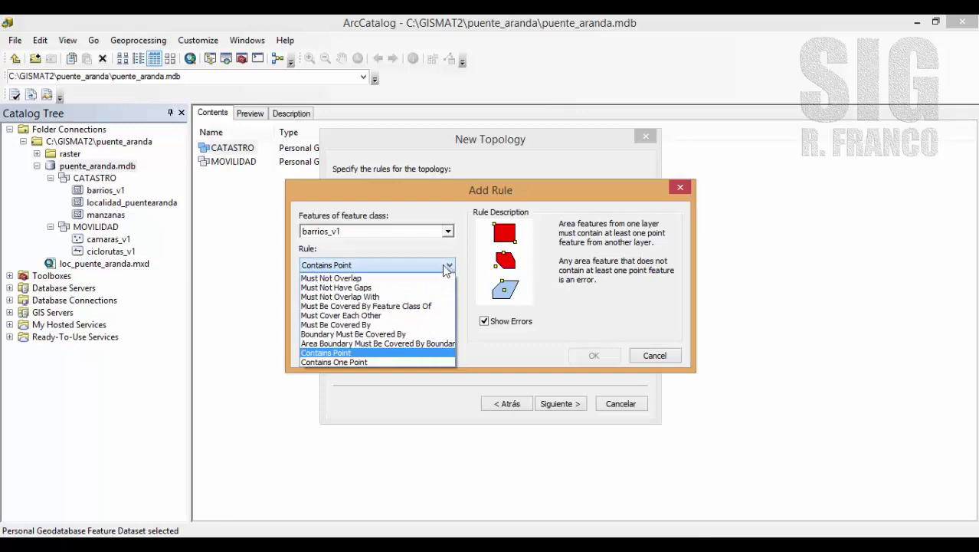
click(405, 278)
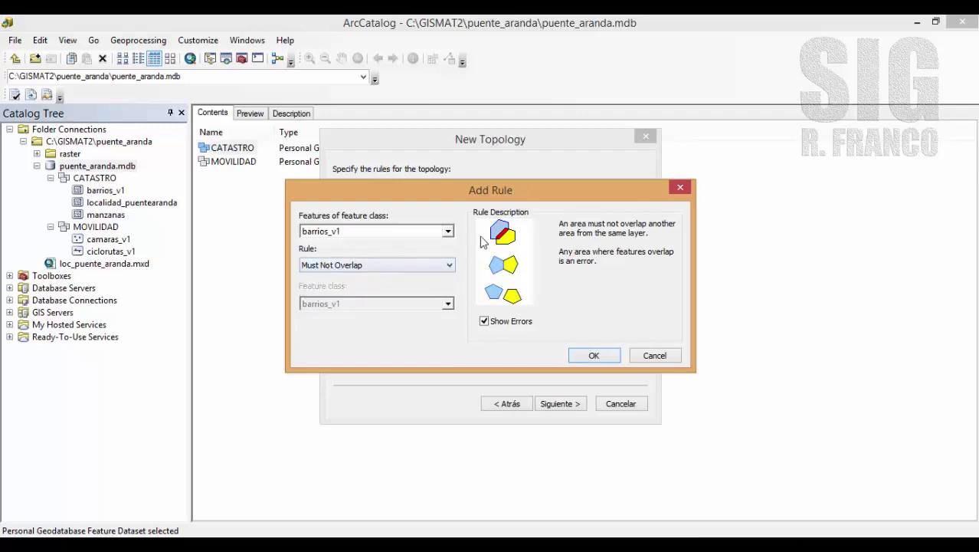
click(596, 355)
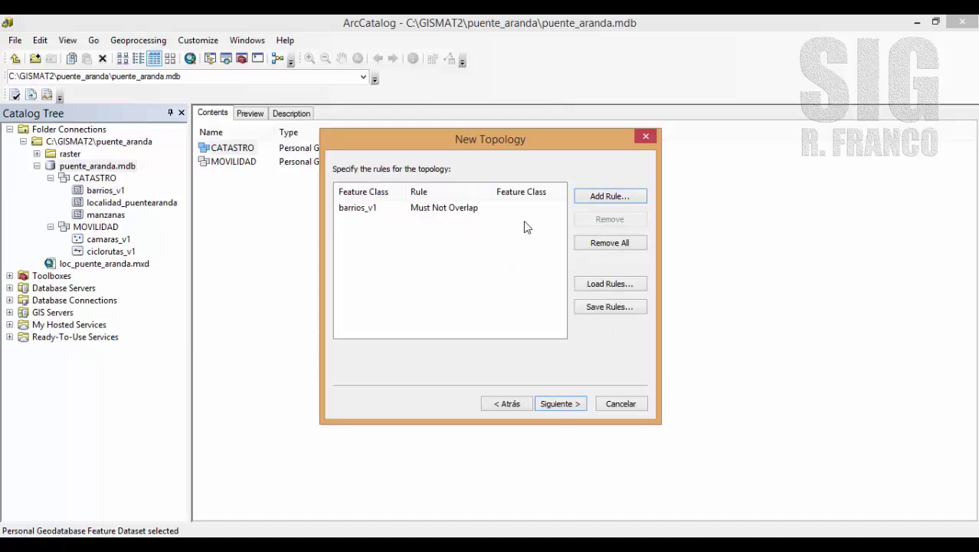
Add a second topology rule, Must Not Have Gaps, for the barrios_v1 feature class.
click(608, 197)
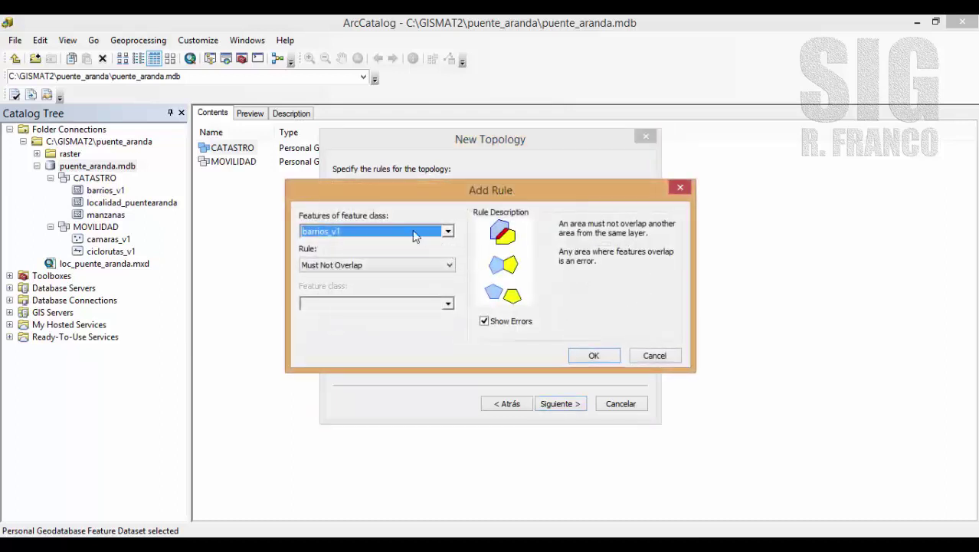
click(449, 264)
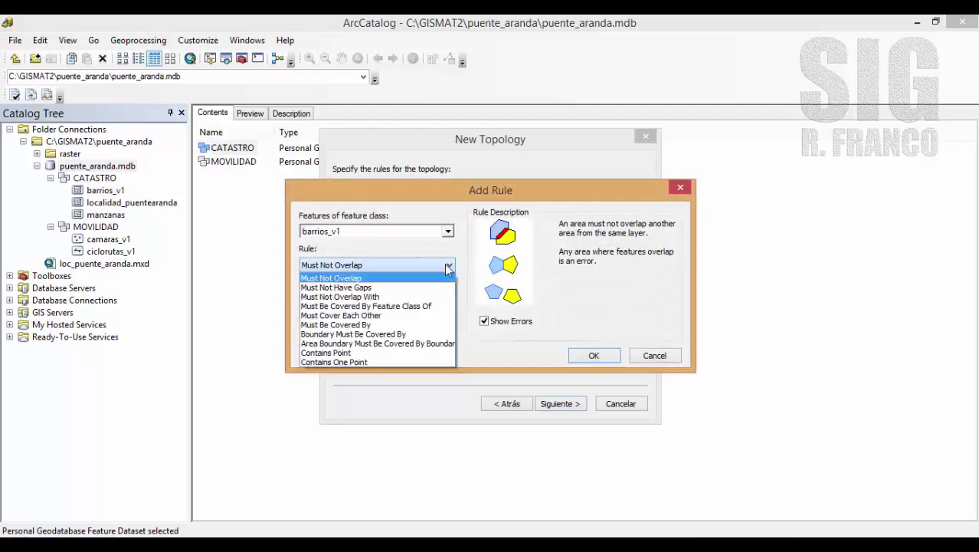
click(376, 286)
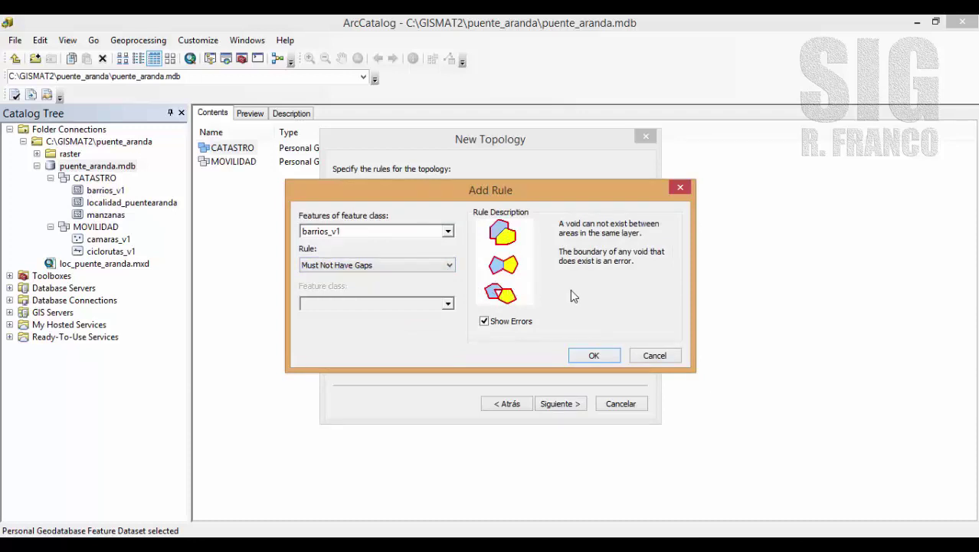
click(591, 355)
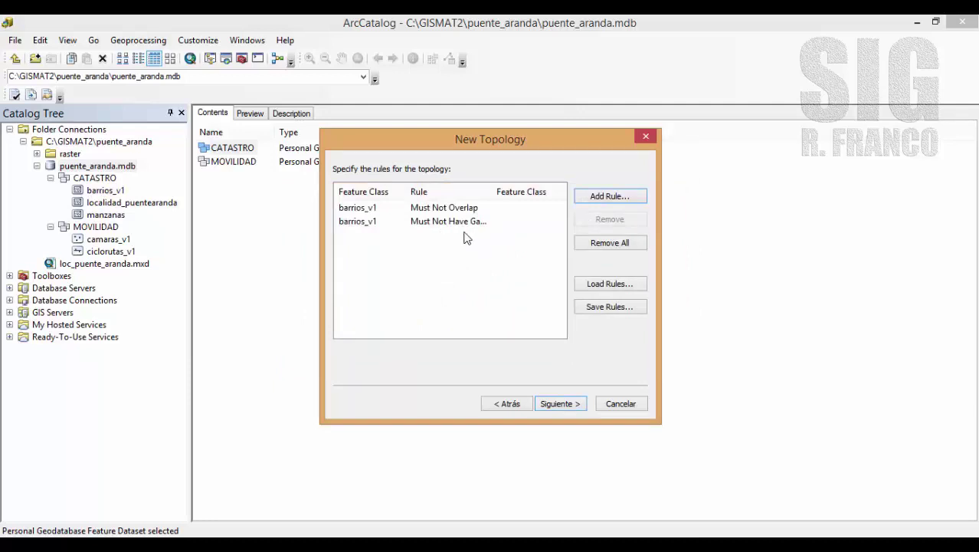
click(433, 223)
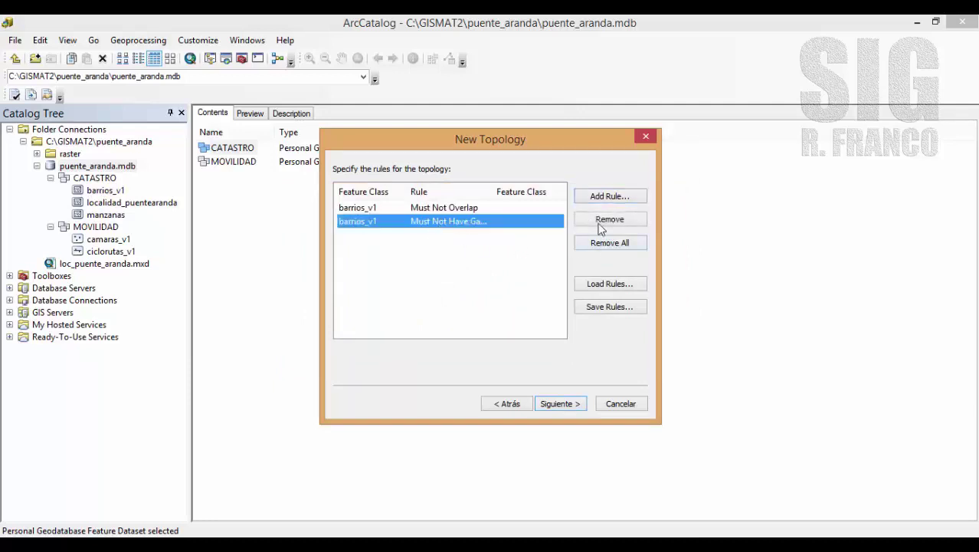
click(492, 269)
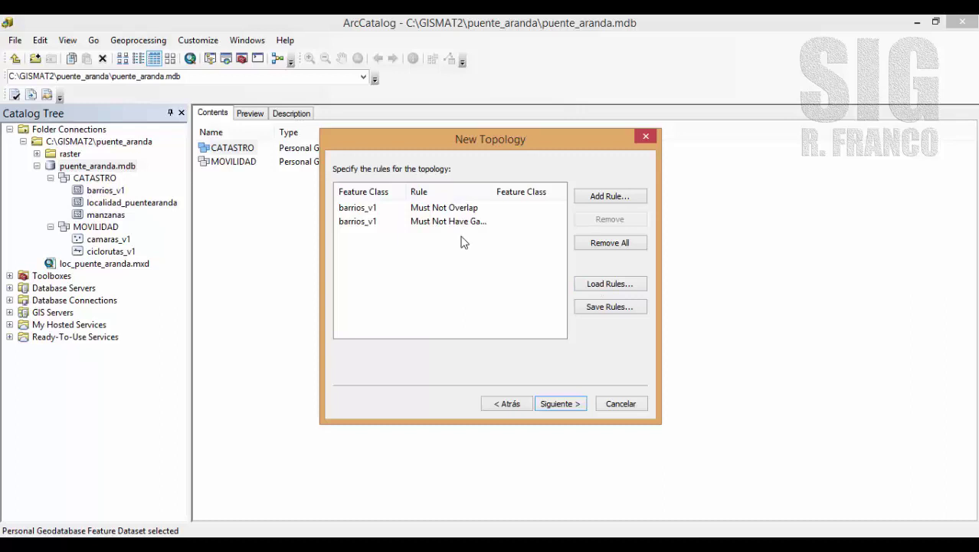
Finish creating the topology with its two barrios_v1 rules and validate it.
click(569, 407)
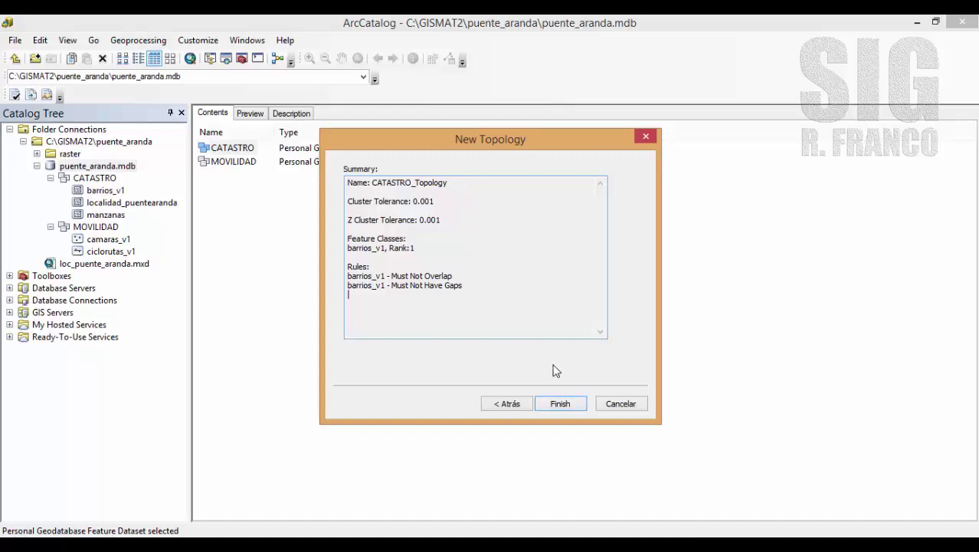
click(560, 404)
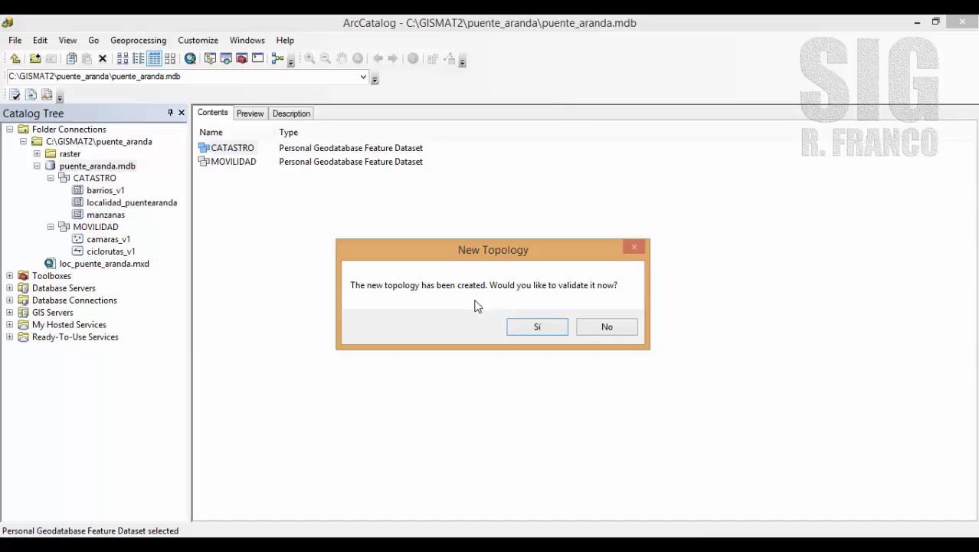
click(537, 327)
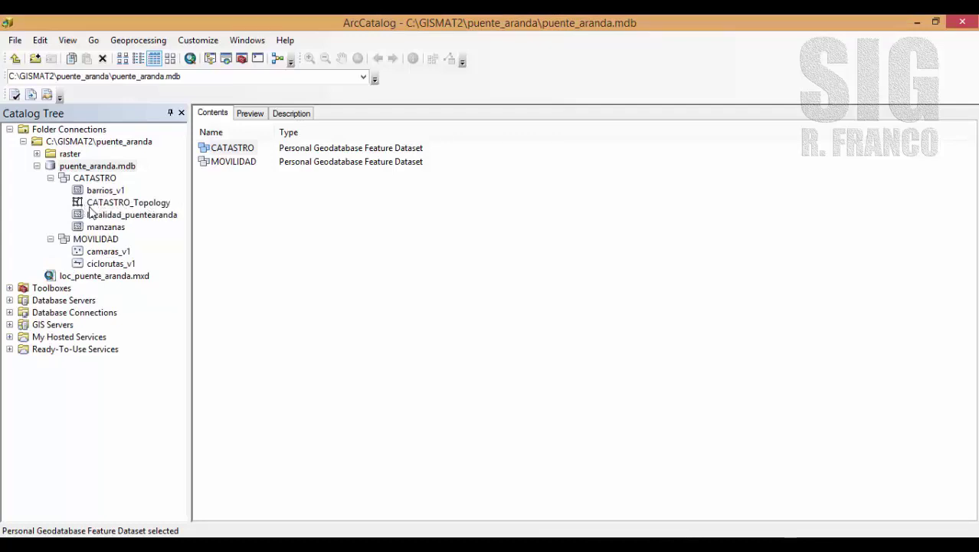
Preview the geography of CATASTRO_Topology in the CATASTRO dataset and return to its contents view.
click(106, 179)
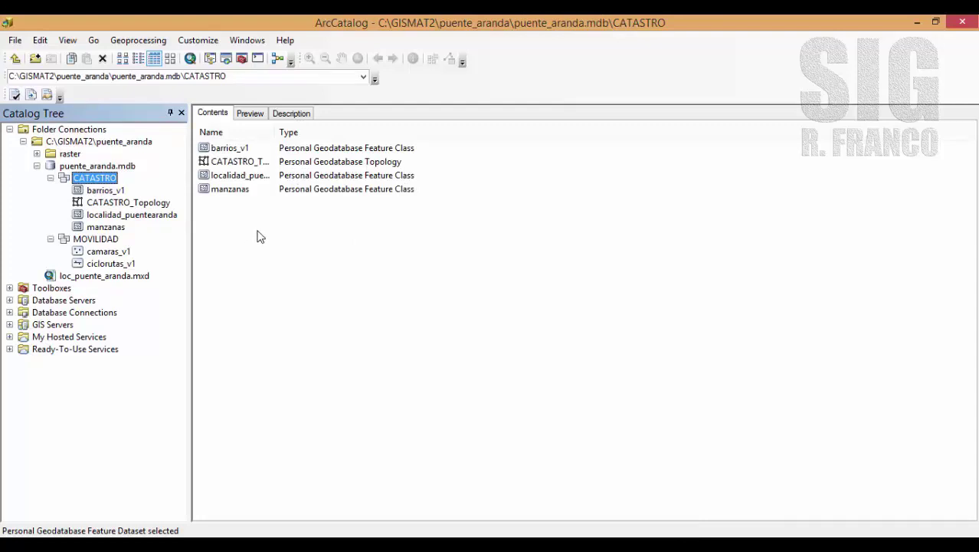
click(240, 162)
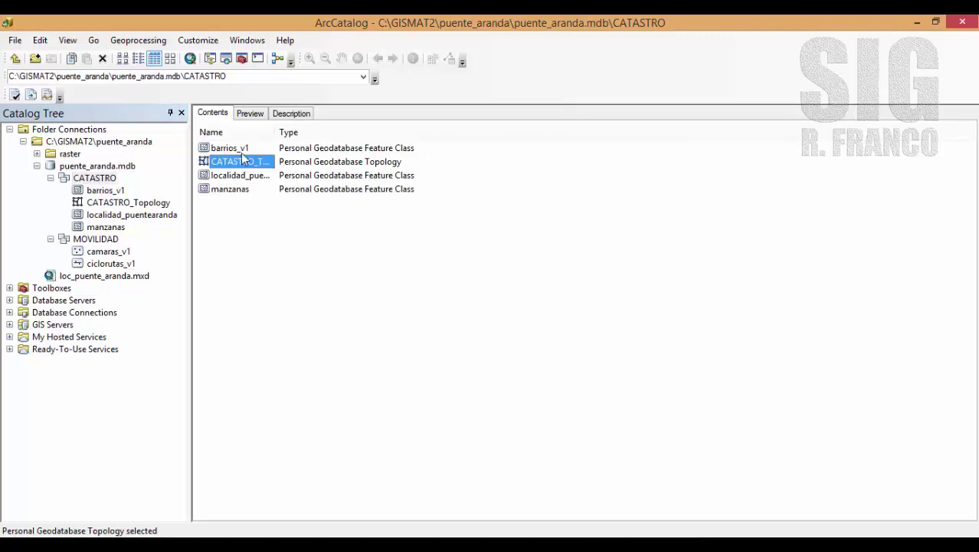
click(252, 114)
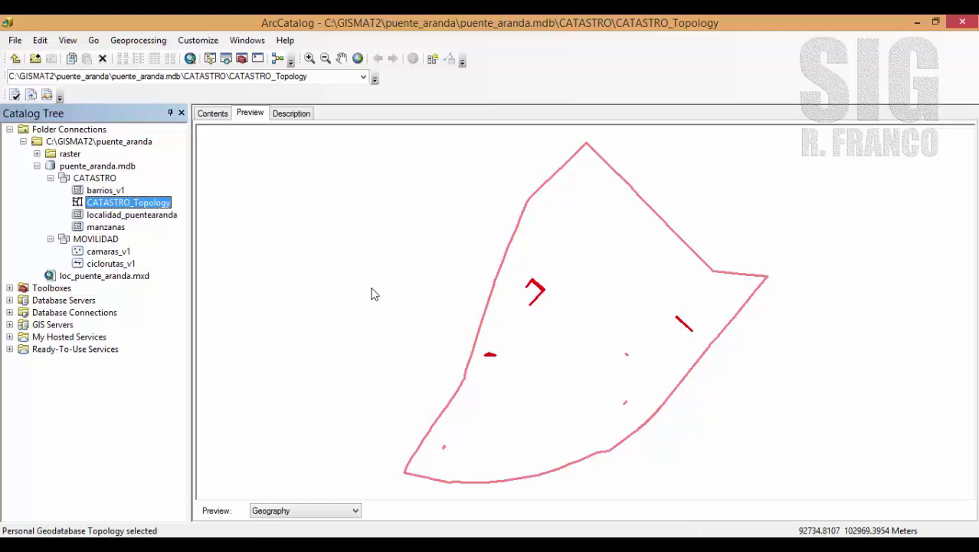
click(212, 115)
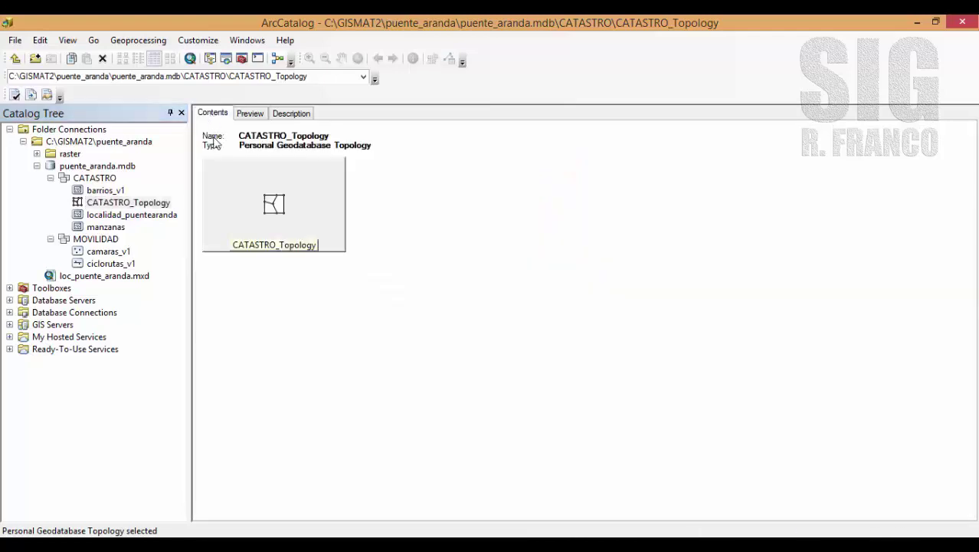
Open the loc_puente_aranda map in ArcMap and add CATASTRO_Topology from the CATASTRO dataset together with its participating feature classes.
click(122, 277)
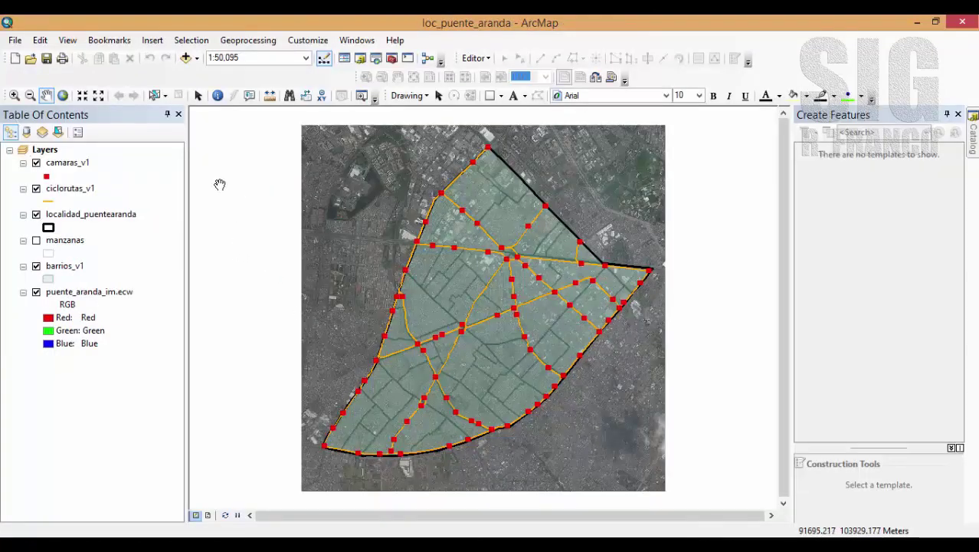
click(184, 59)
double_click(376, 226)
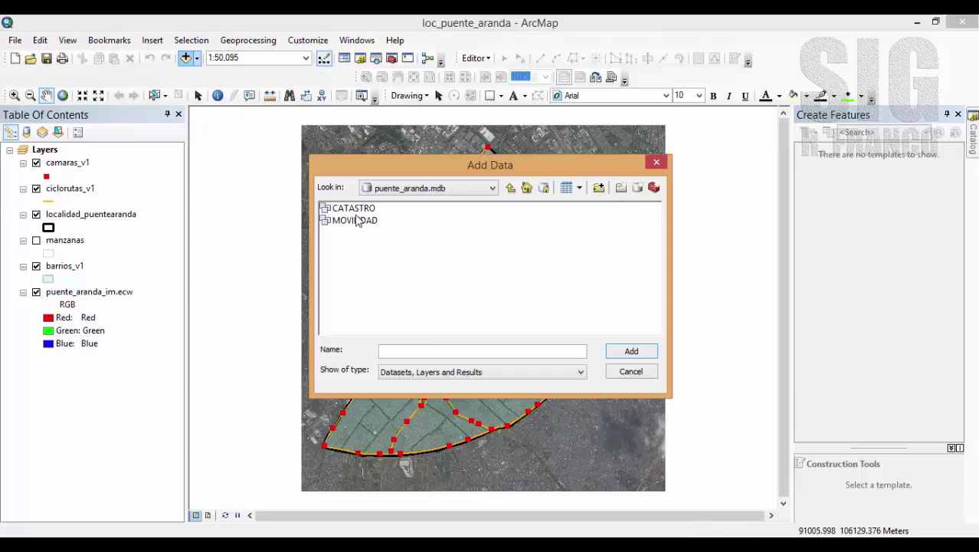
double_click(354, 213)
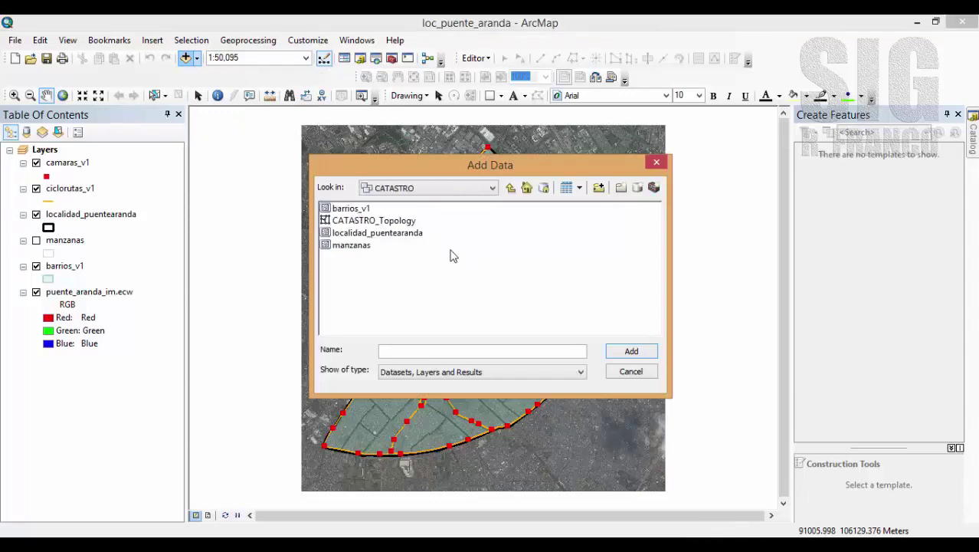
click(370, 223)
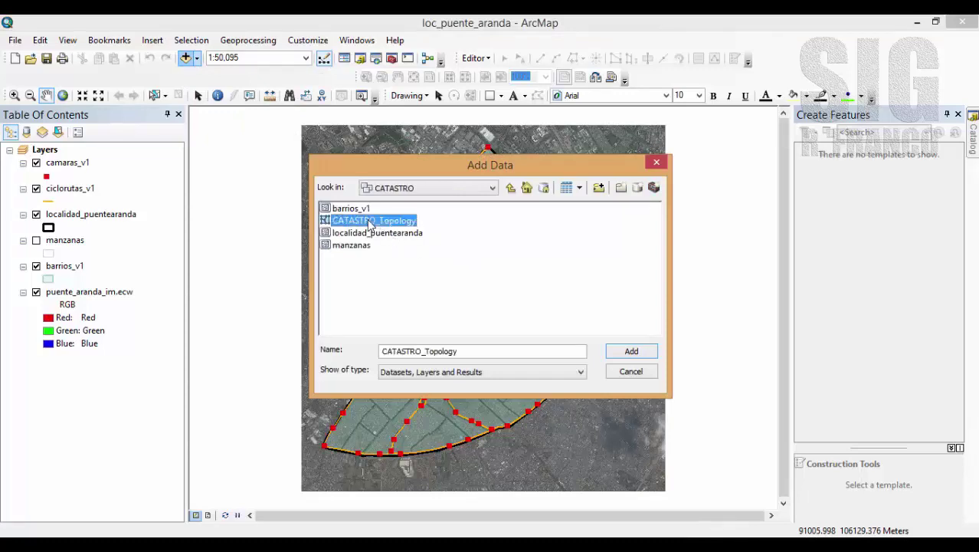
click(632, 354)
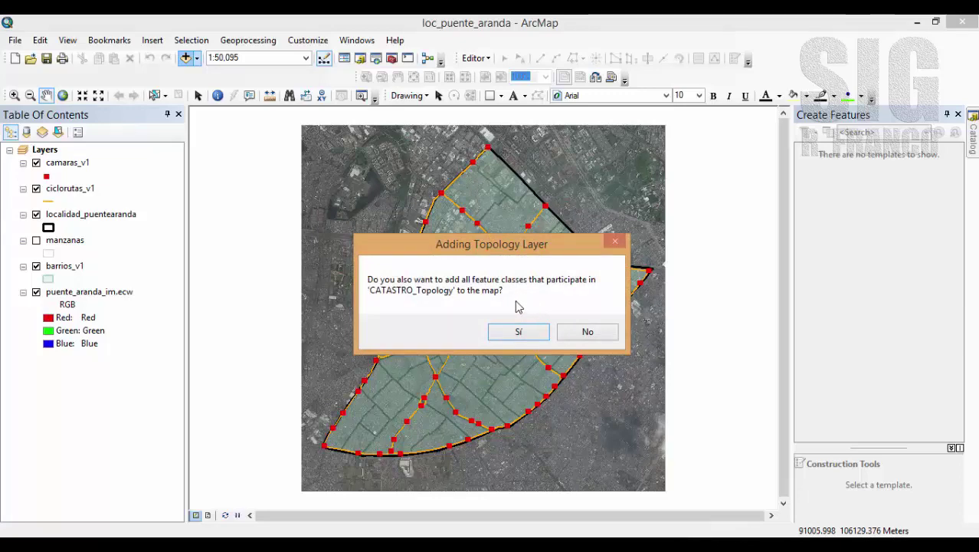
click(519, 334)
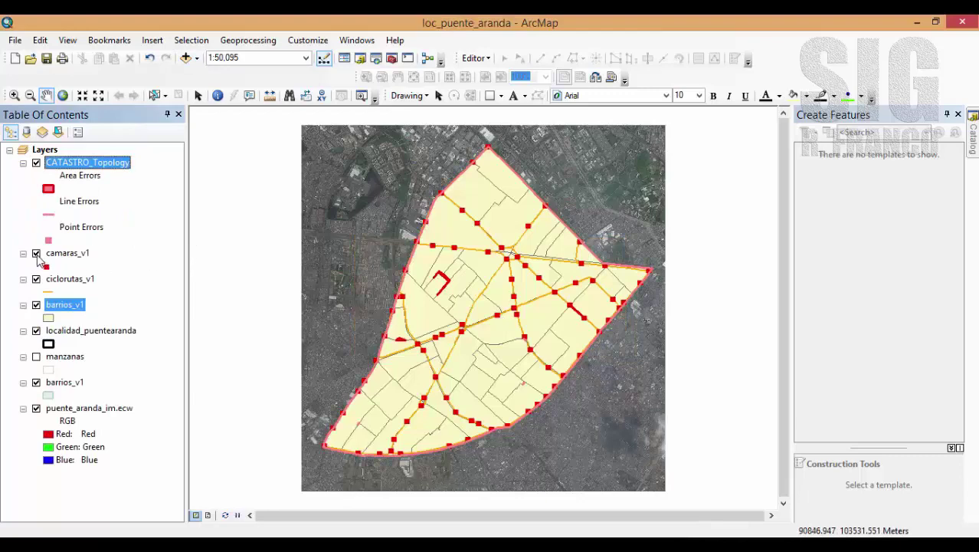
Hide the camaras_v1, ciclorutas_v1 and localidad_puentearanda layers on the map.
click(36, 253)
click(36, 279)
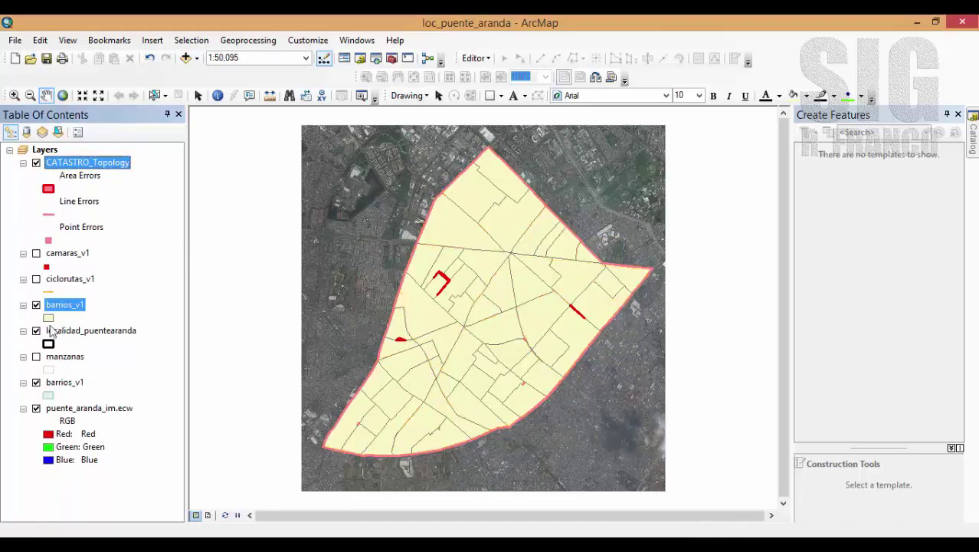
click(36, 330)
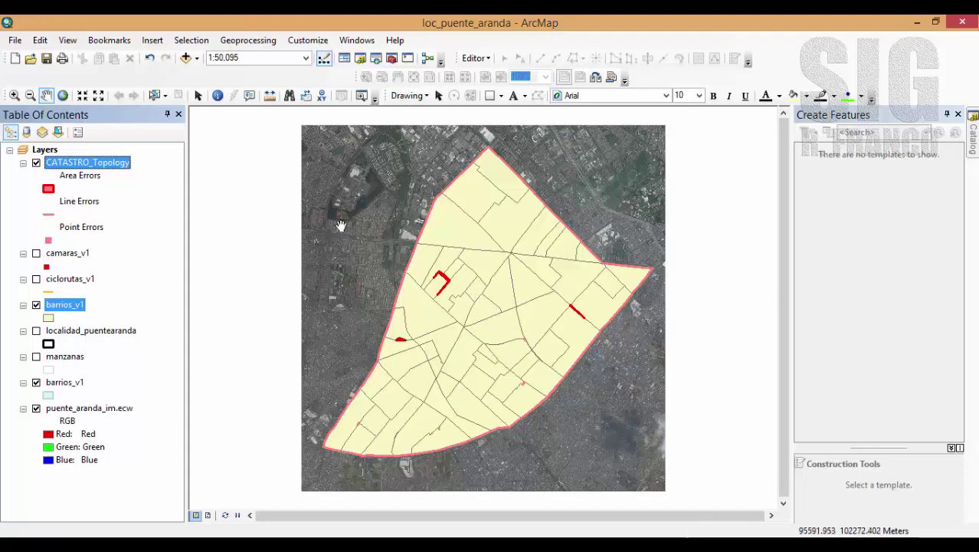
Inspect the topology errors in the southwestern barrios and review the CATASTRO_Topology layer's error summary by rule.
click(14, 95)
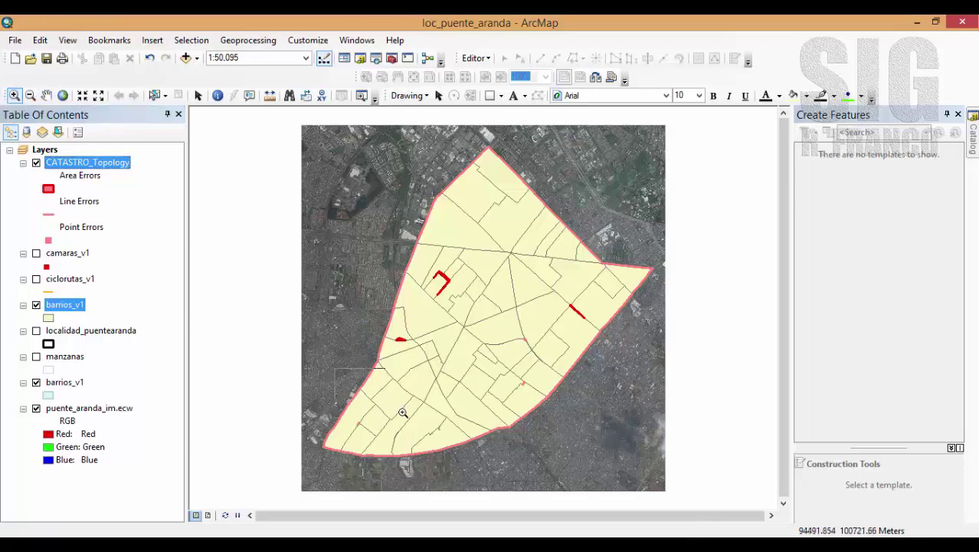
drag(331, 366, 468, 463)
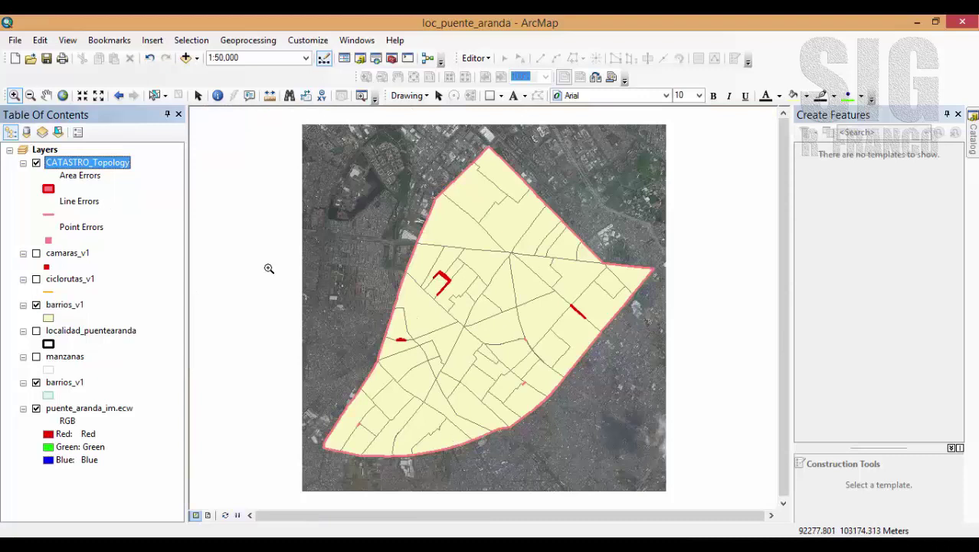
right_click(84, 167)
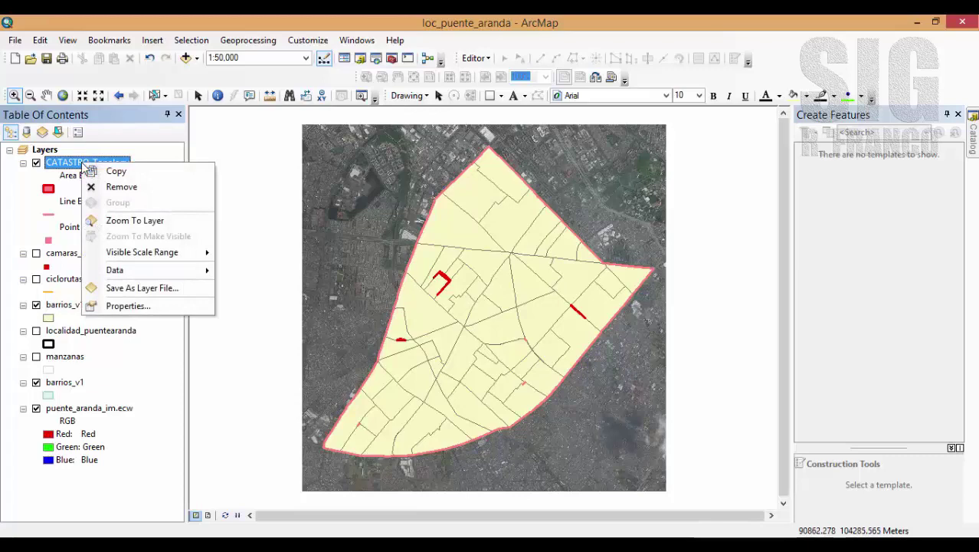
click(147, 312)
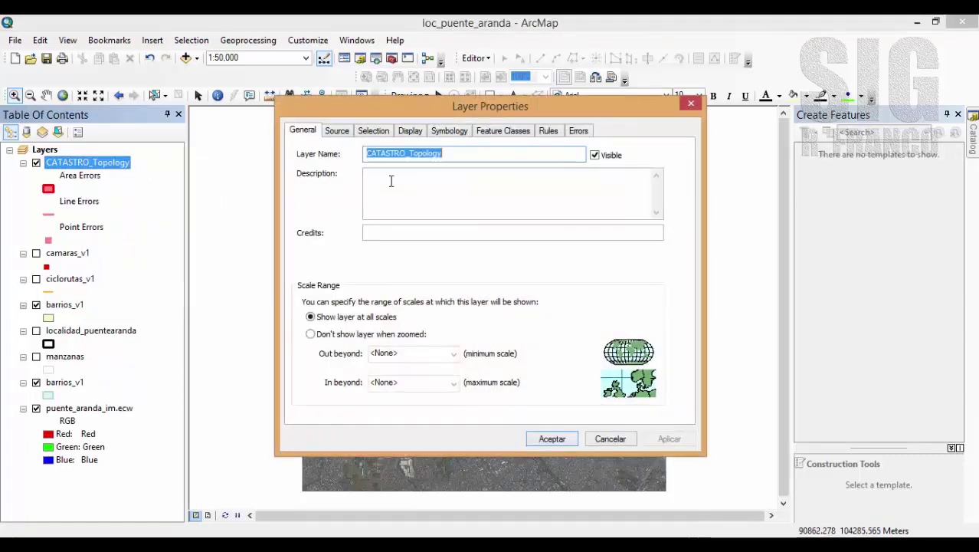
click(580, 132)
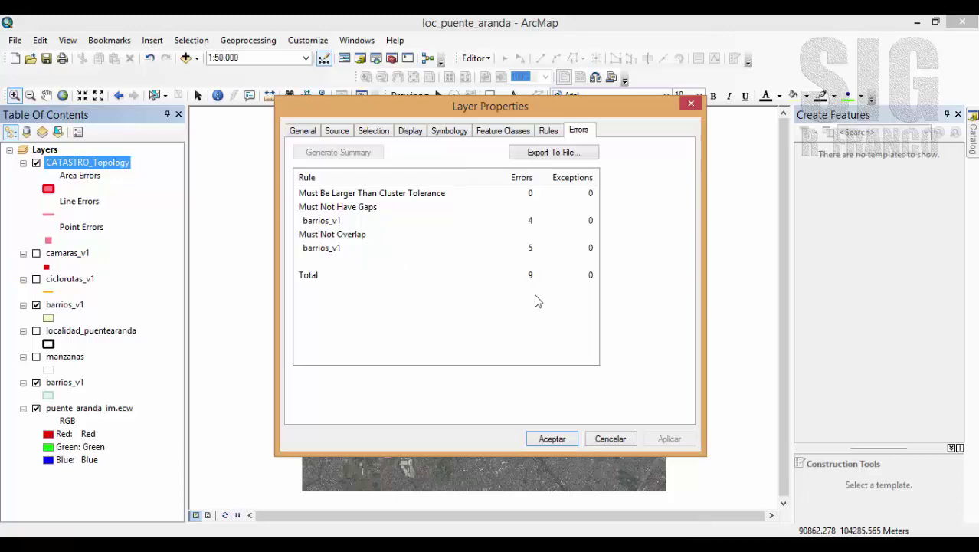
click(553, 440)
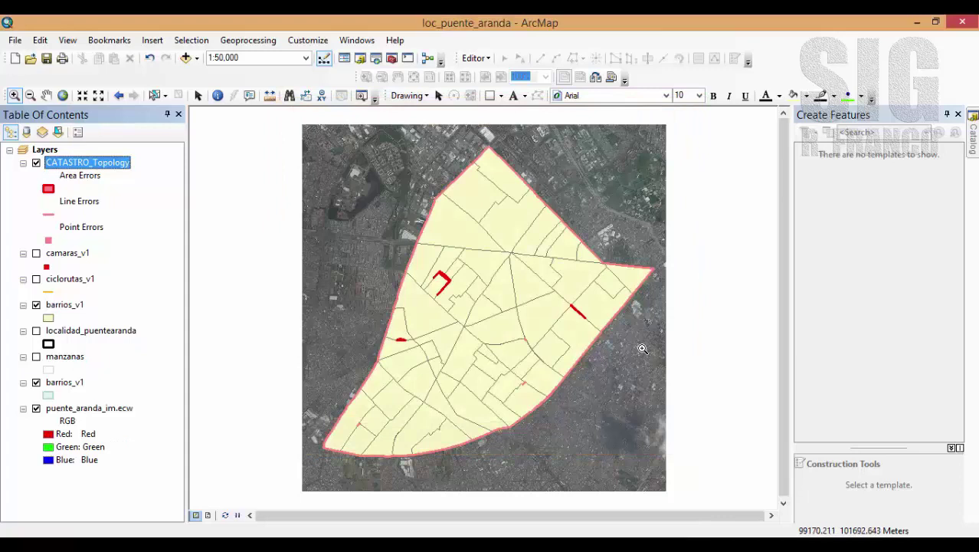